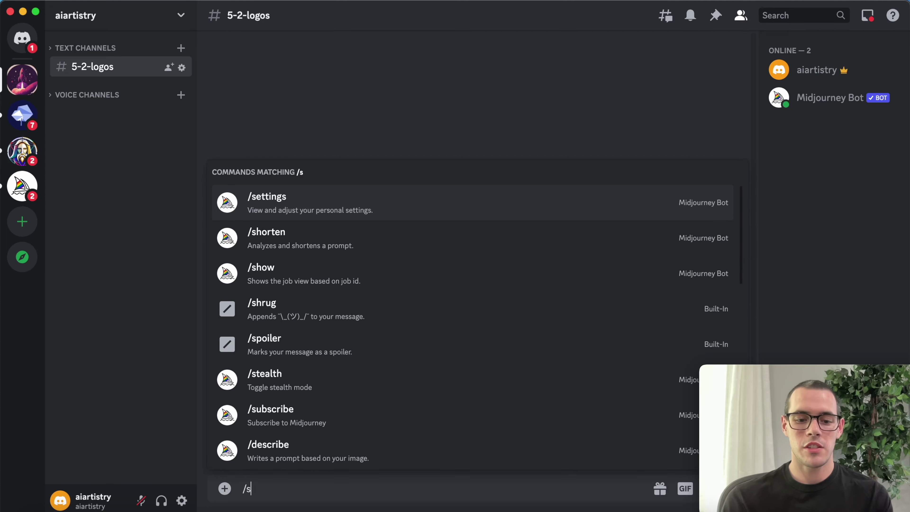
Send the Midjourney Bot's /settings command in the 5-2-logos channel
text(tings)
key(Return)
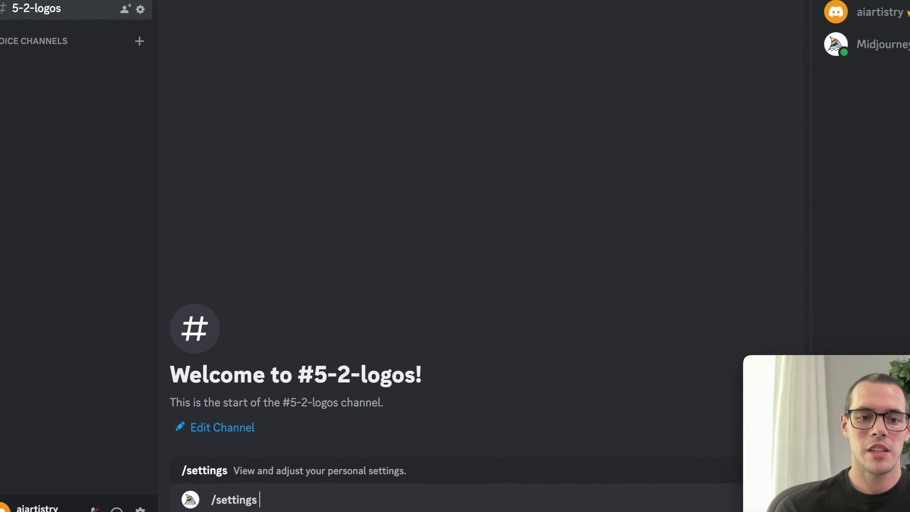
key(Return)
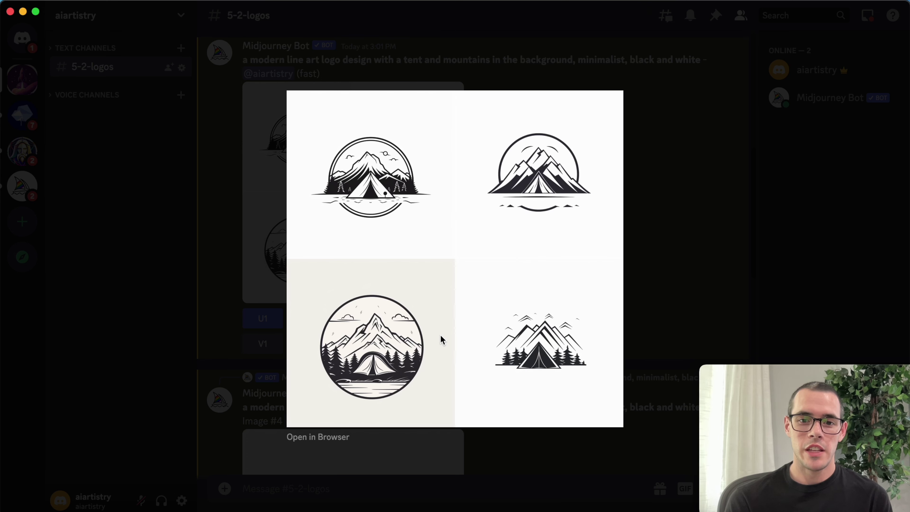
View the upscaled Image #4 tent logo, then the circular Image #1 logo, at full size
click(667, 260)
scroll(550, 285, down, 5)
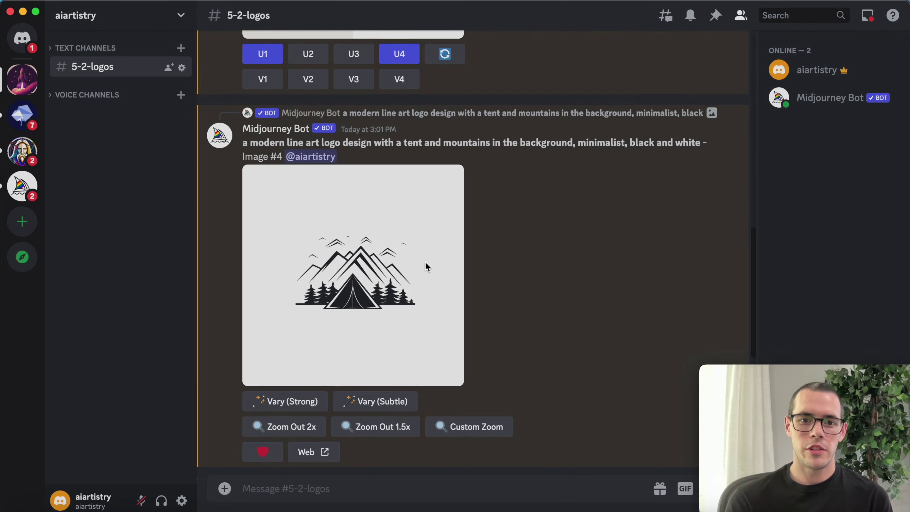
click(426, 267)
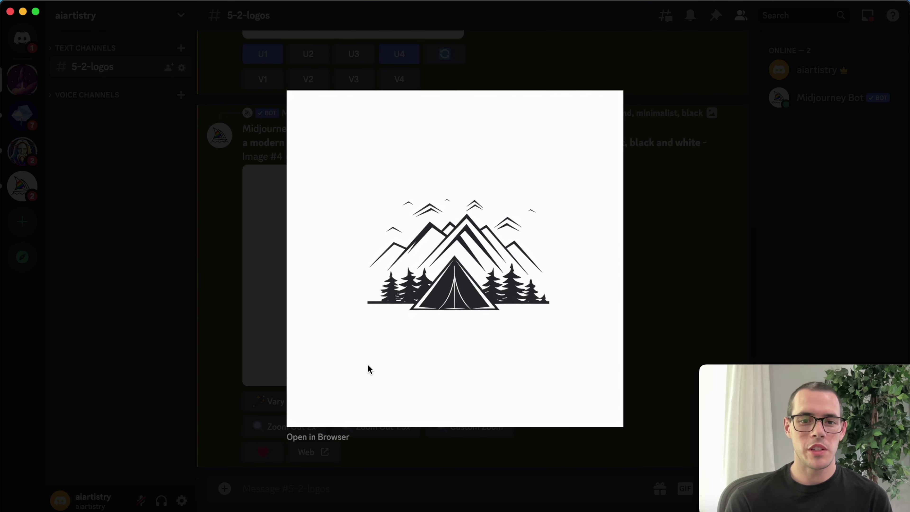
click(702, 272)
scroll(647, 276, down, 10)
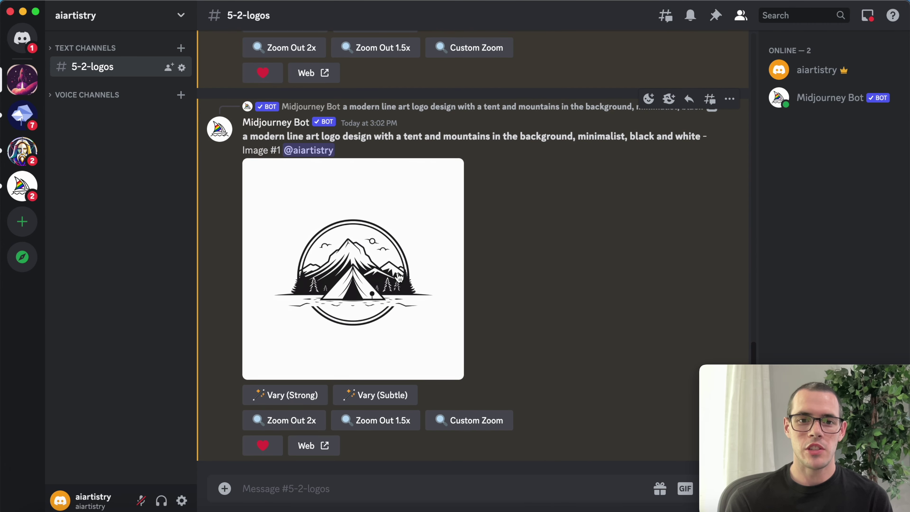
click(397, 276)
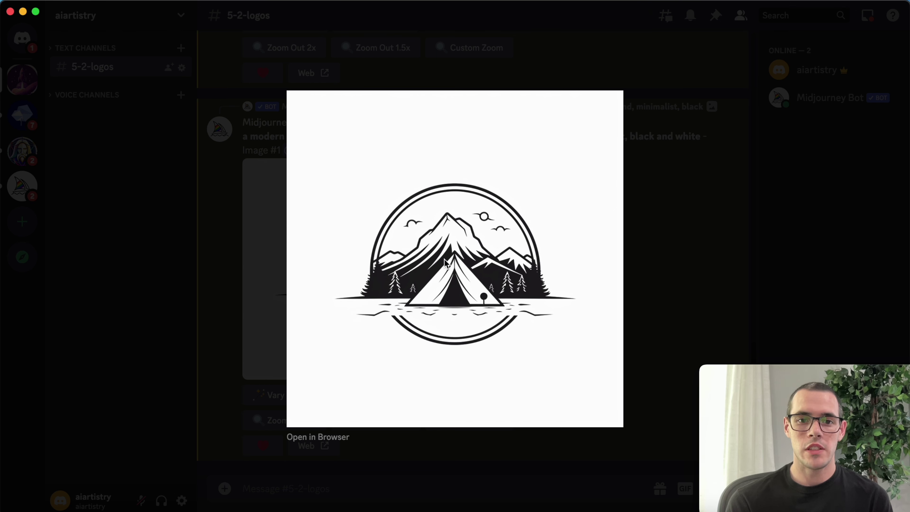
click(707, 273)
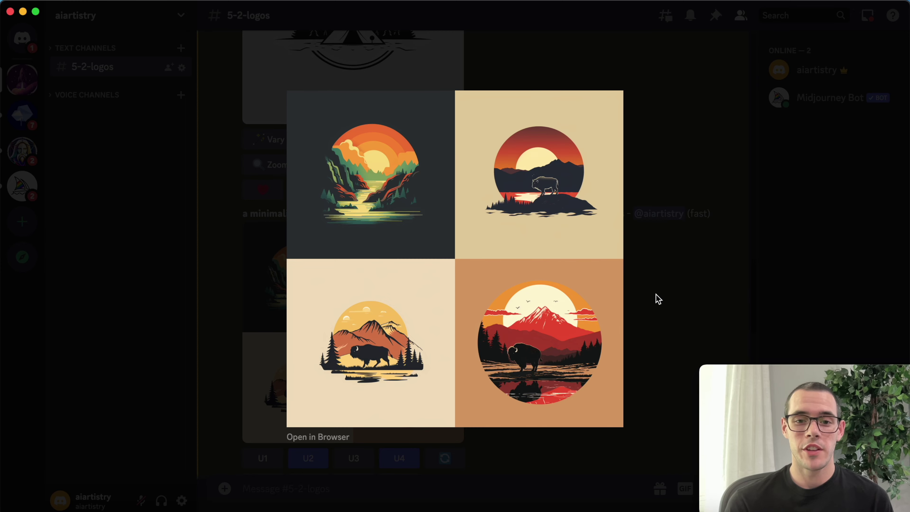
Enlarge the buffalo Image #2 logo, then the buffalo Image #4 logo, for a closer look
click(656, 294)
scroll(656, 293, down, 5)
scroll(657, 298, down, 3)
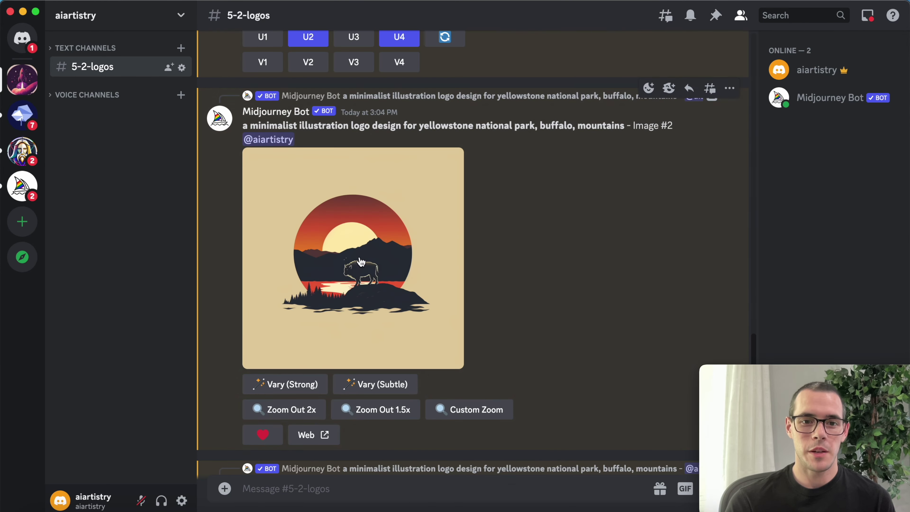
click(357, 256)
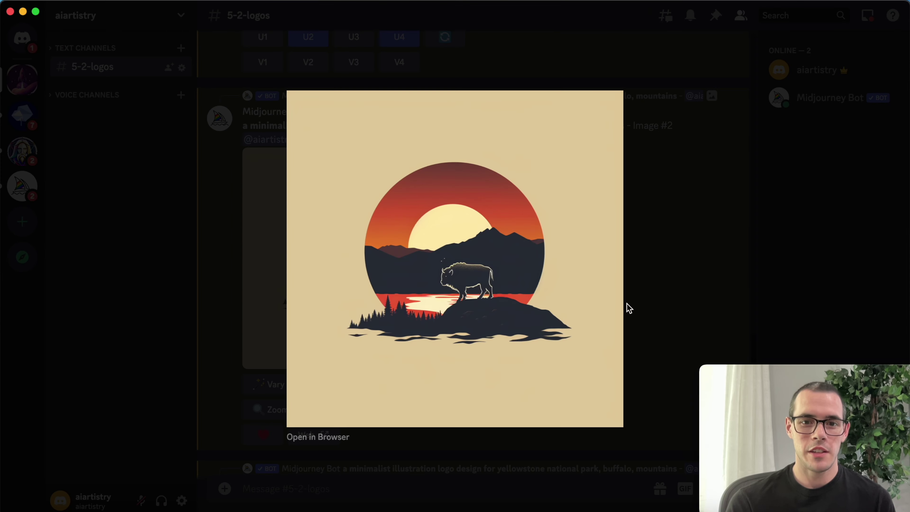
click(684, 286)
scroll(682, 285, down, 6)
click(436, 281)
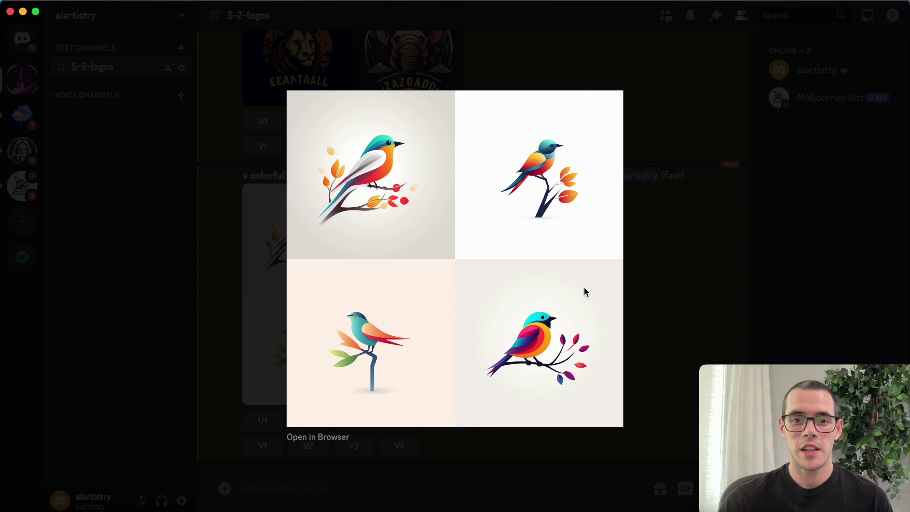
Close the enlarged bird logo preview to return to the 5-2-logos channel
click(730, 293)
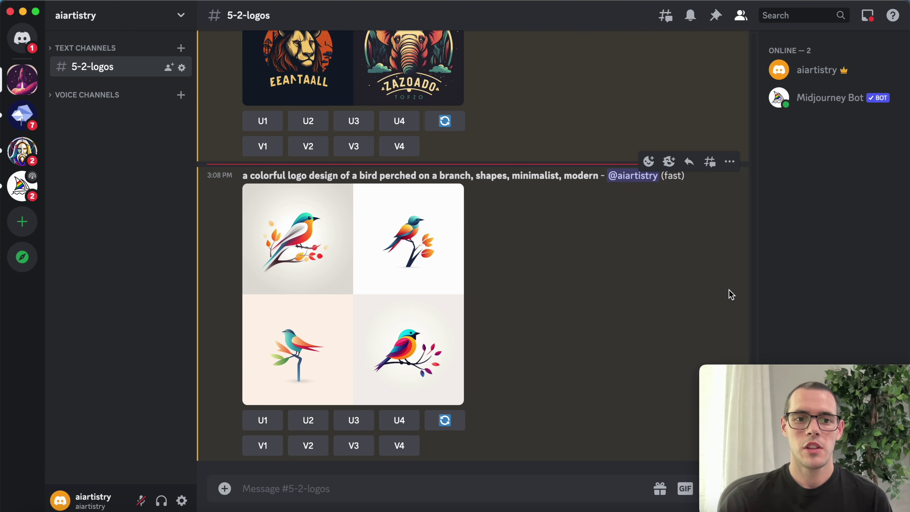
Upload the saved tent-and-mountains logo to Canva and enlarge it across the 1024×1024 page
click(633, 508)
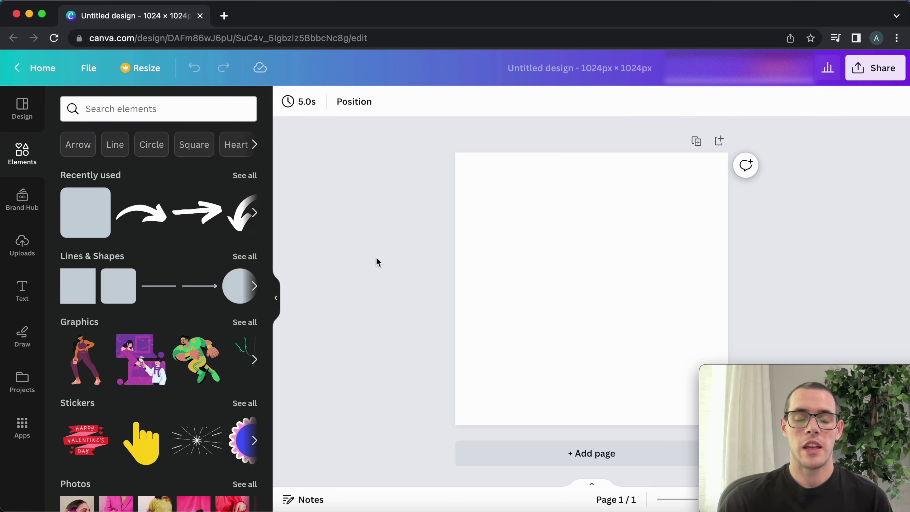
click(22, 248)
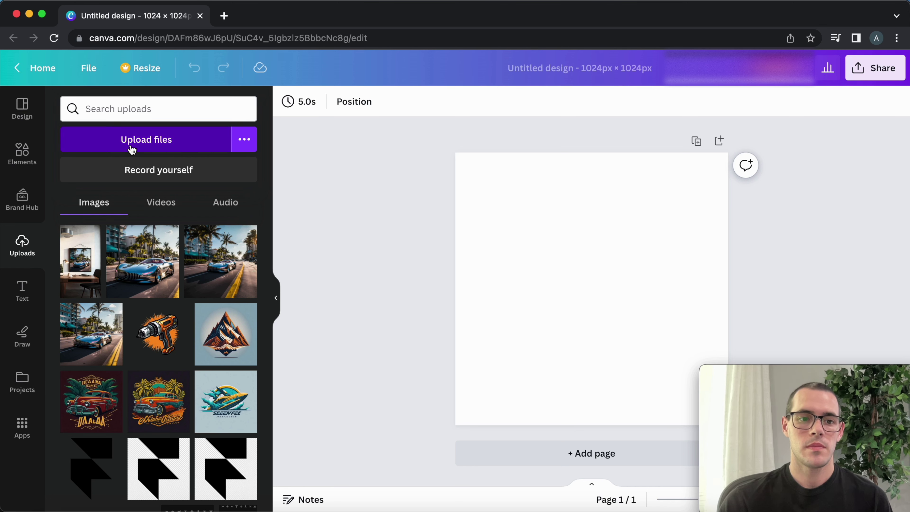
click(142, 139)
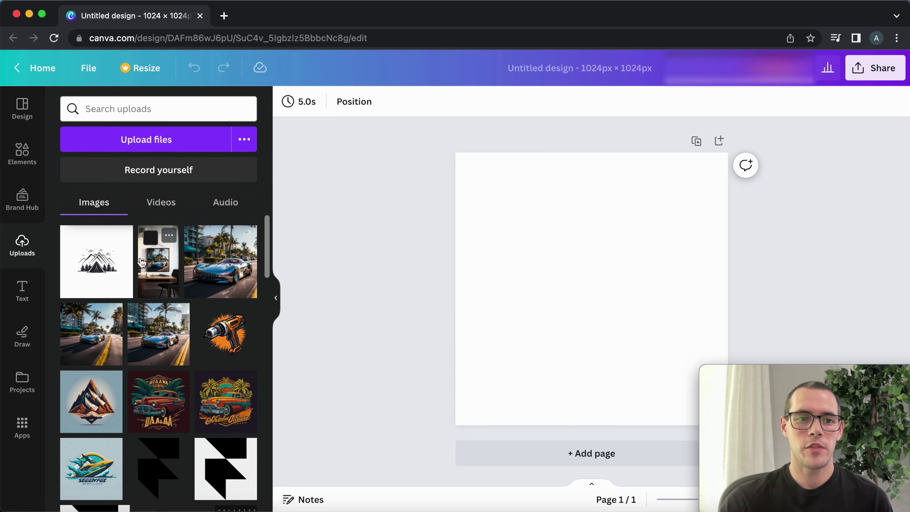
click(98, 281)
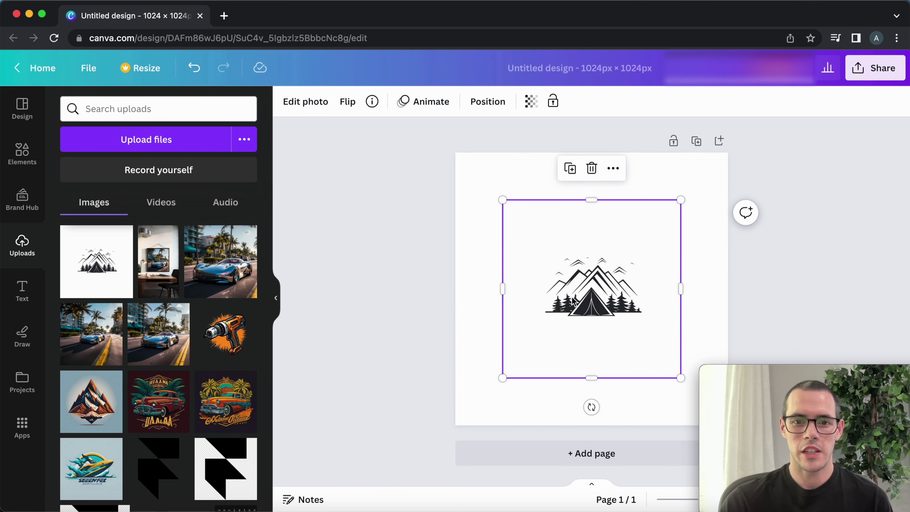
drag(575, 303, 527, 253)
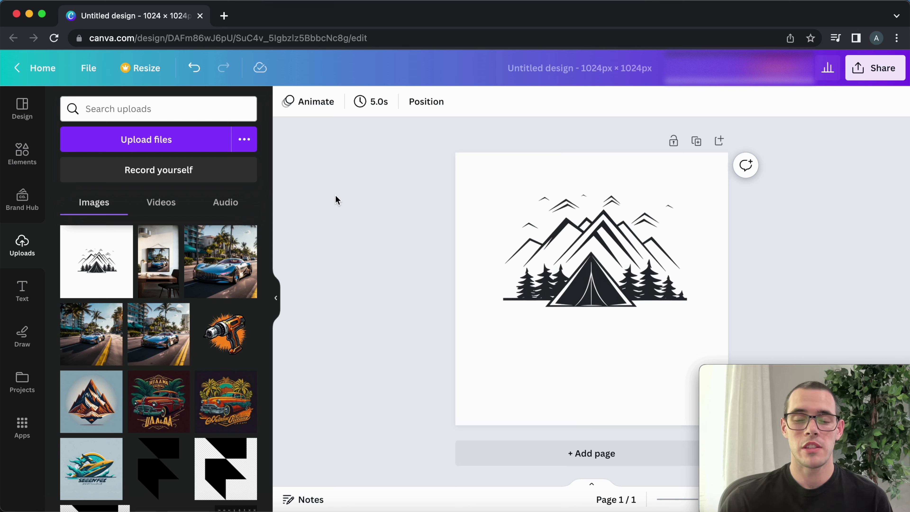
Add a heading at font size 65 and place it below the tent logo
click(12, 290)
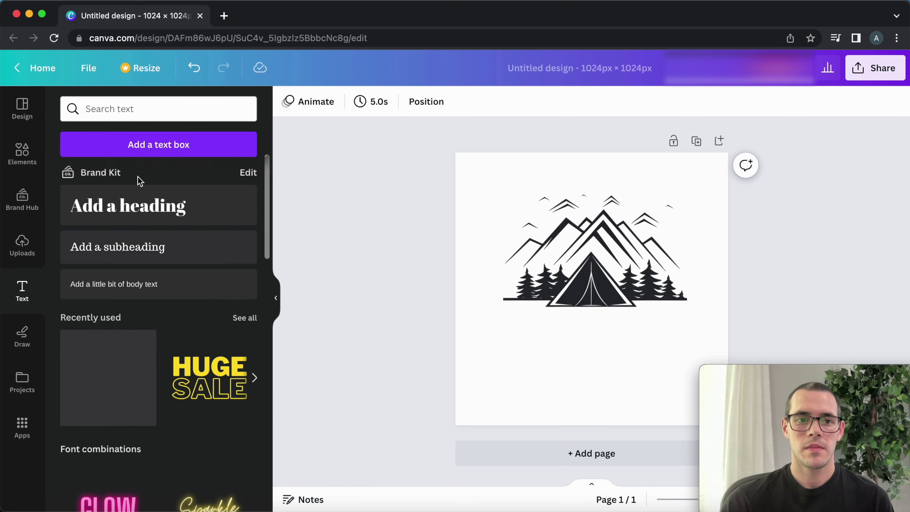
click(193, 205)
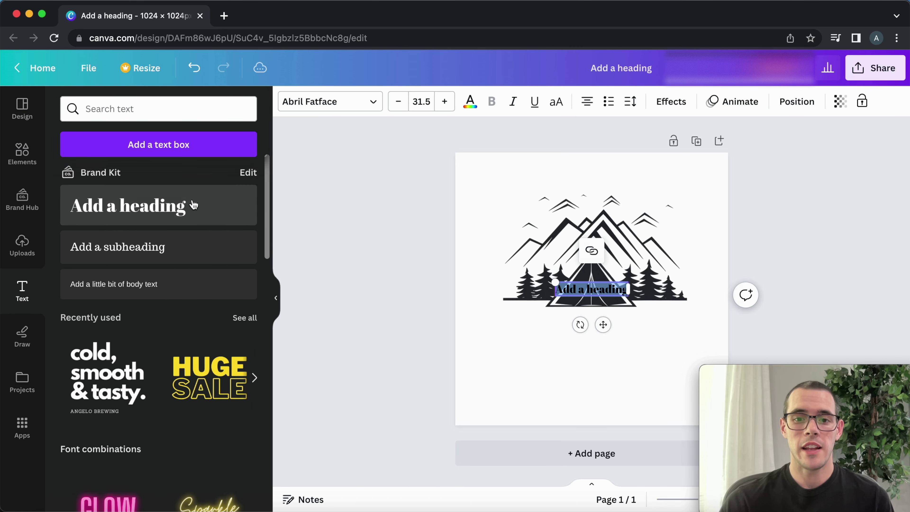
click(421, 101)
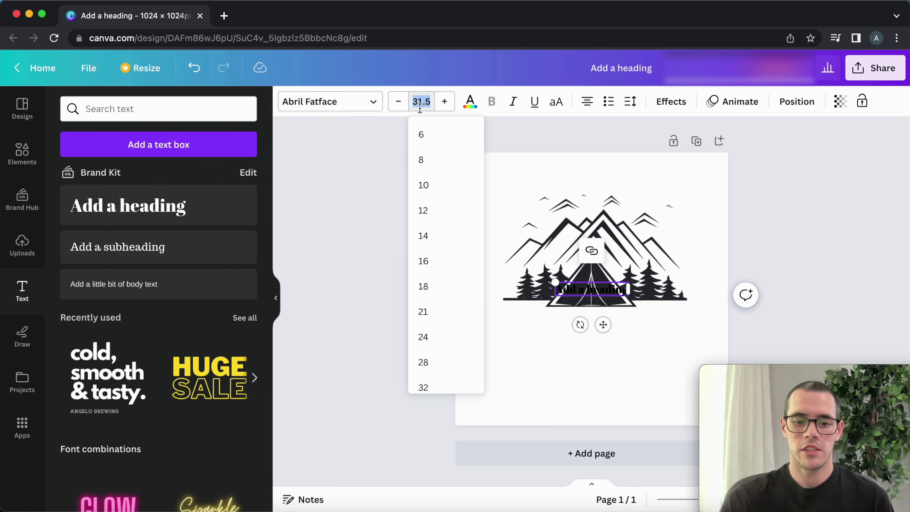
text(65)
key(Return)
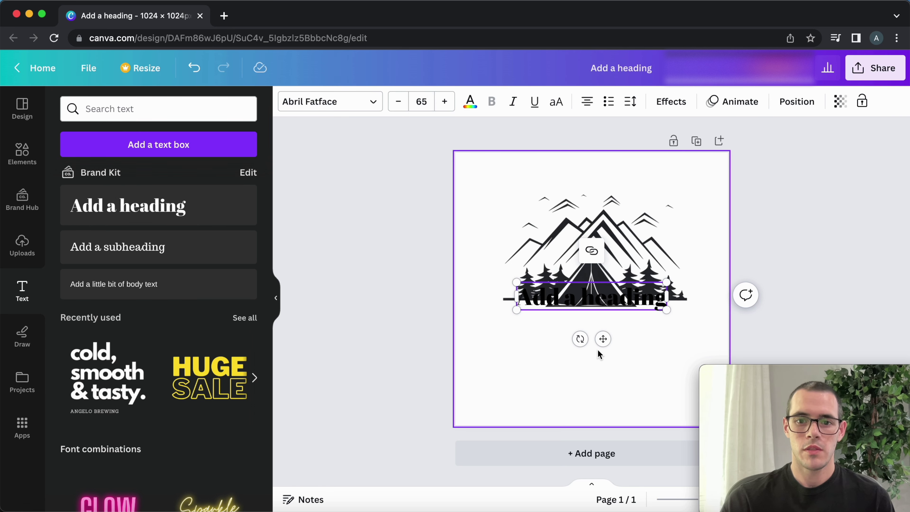
drag(602, 339, 595, 372)
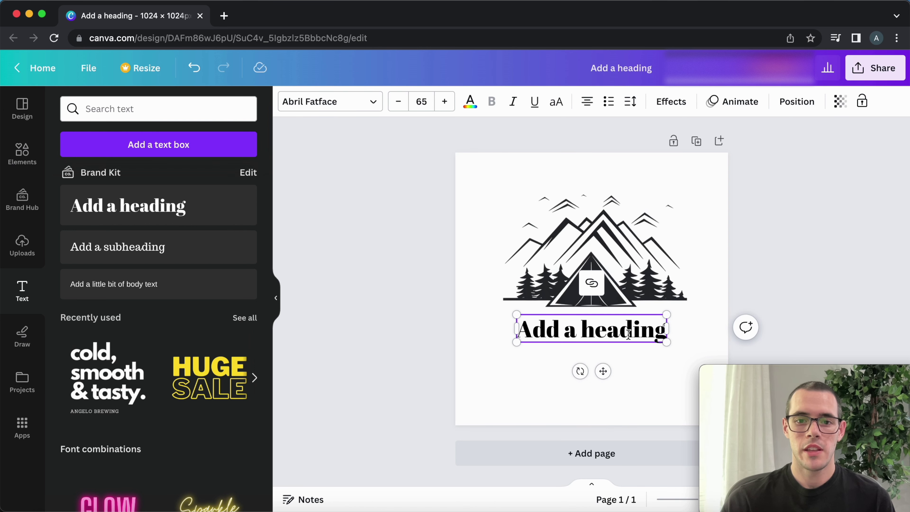
Change the heading to Lovelo, replace its text with PINNACLE CAMPING, and shrink it to fit
click(345, 106)
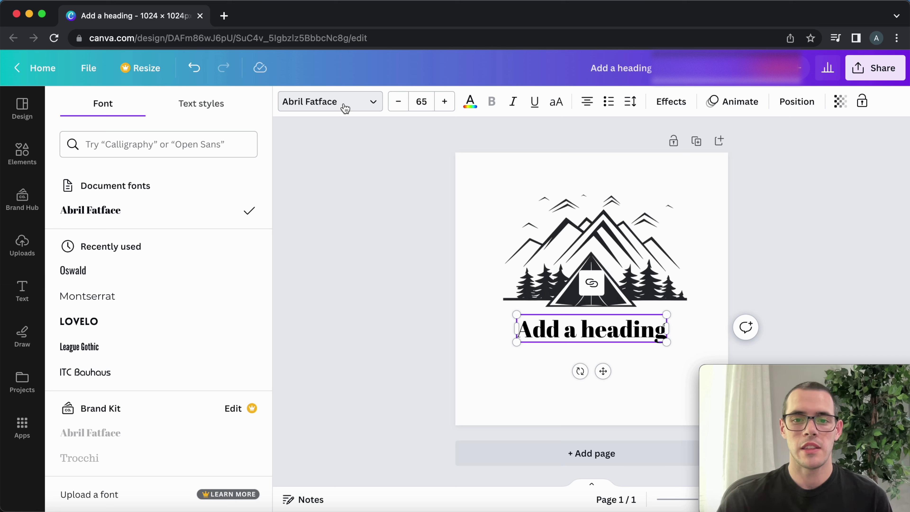
click(173, 320)
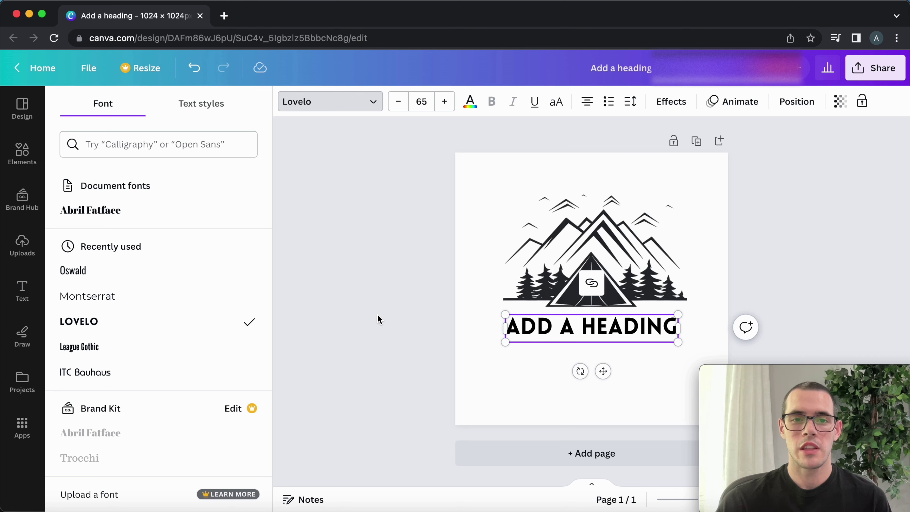
triple_click(602, 330)
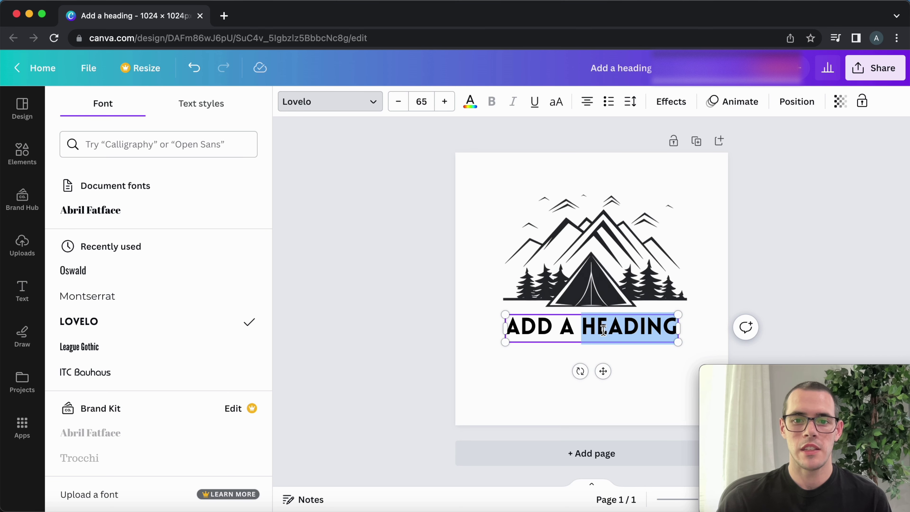
text(PINNACLE CAMPING)
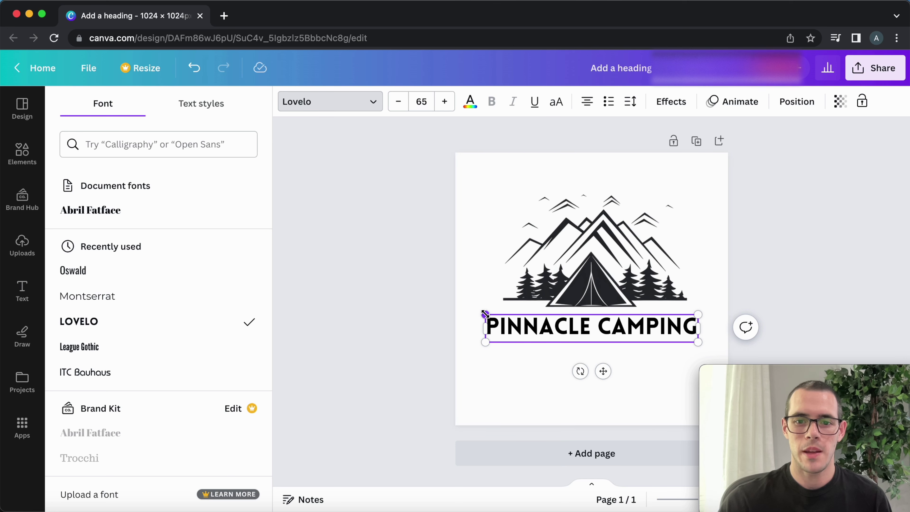
drag(486, 315, 509, 317)
click(577, 392)
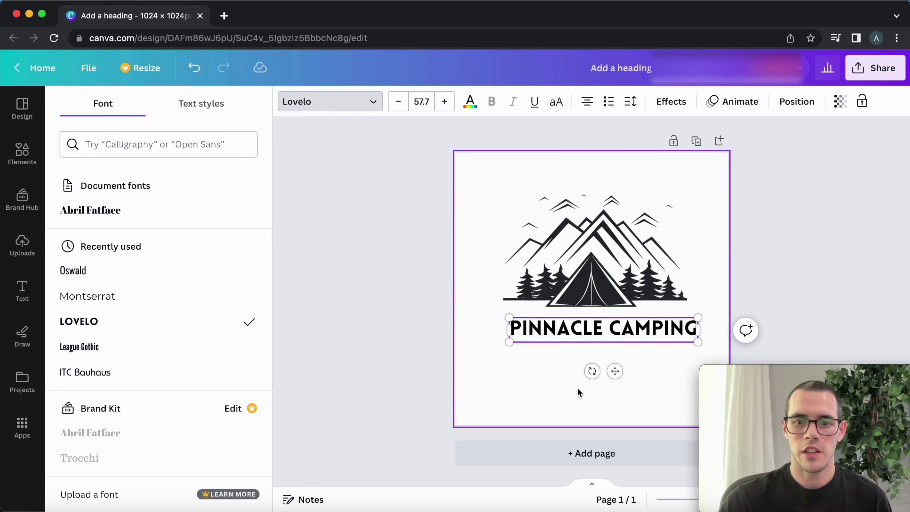
Centre the PINNACLE CAMPING heading and place a duplicate directly beneath it
drag(586, 335, 574, 332)
click(569, 283)
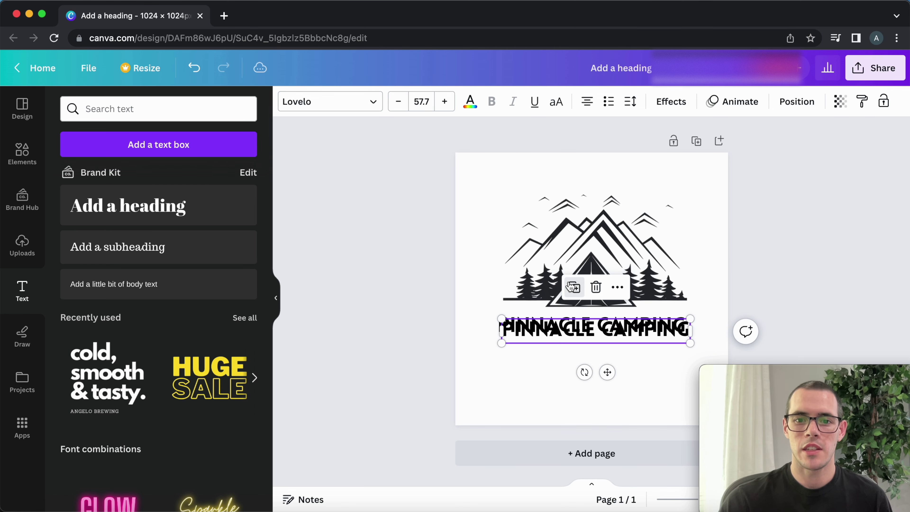
drag(603, 368, 599, 379)
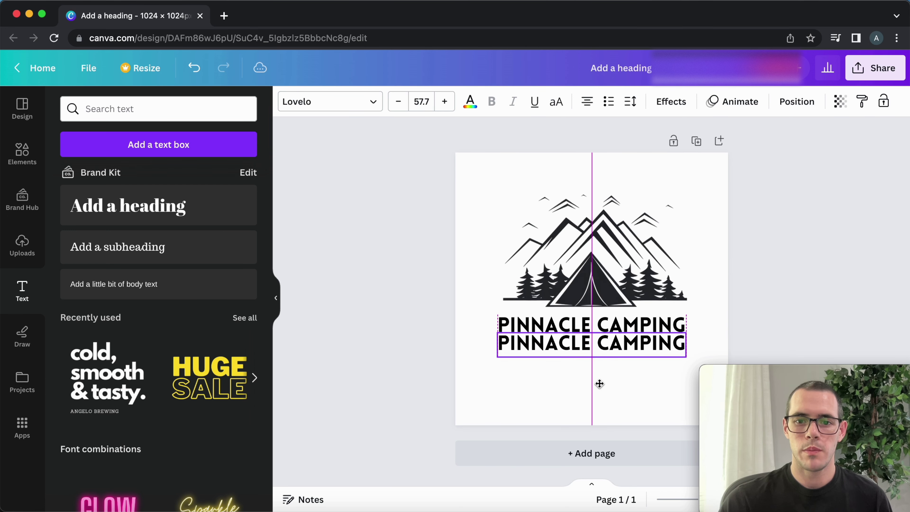
drag(599, 383, 598, 383)
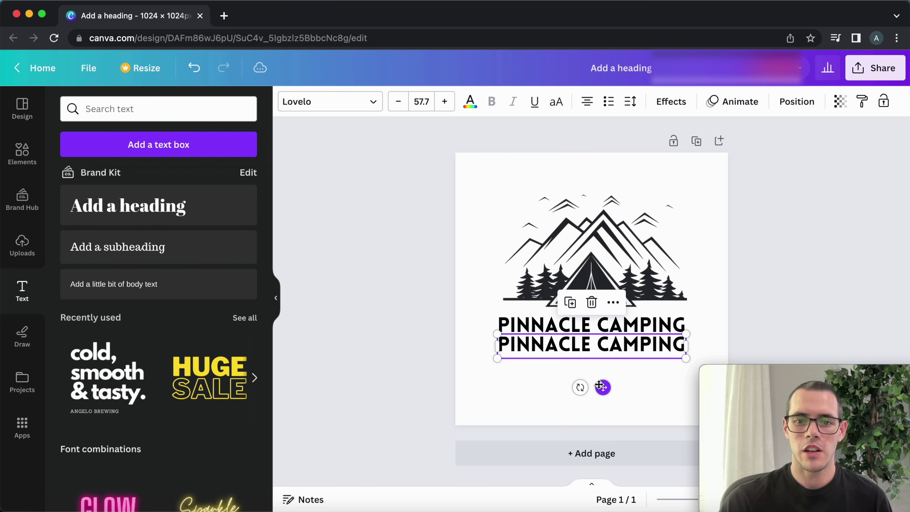
Set the duplicate to size 35, retype it as EST. 2023, and centre it
click(429, 99)
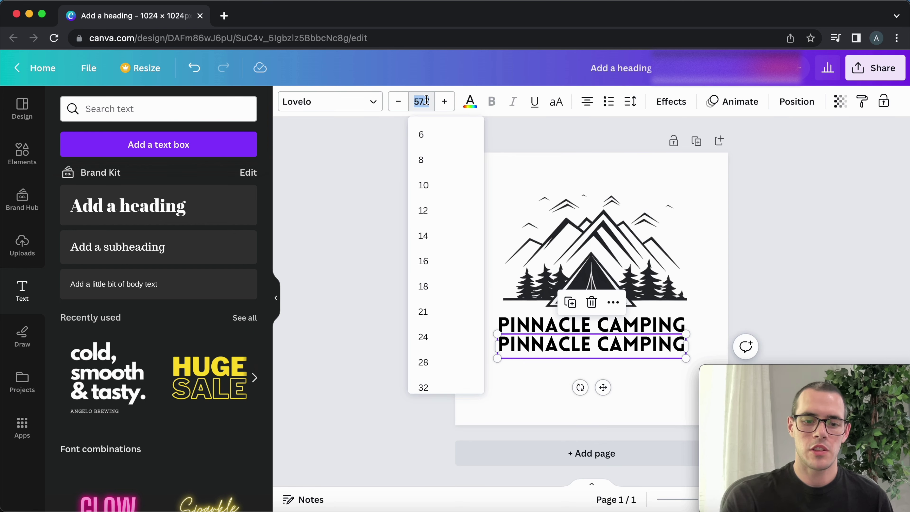
text(35)
key(Return)
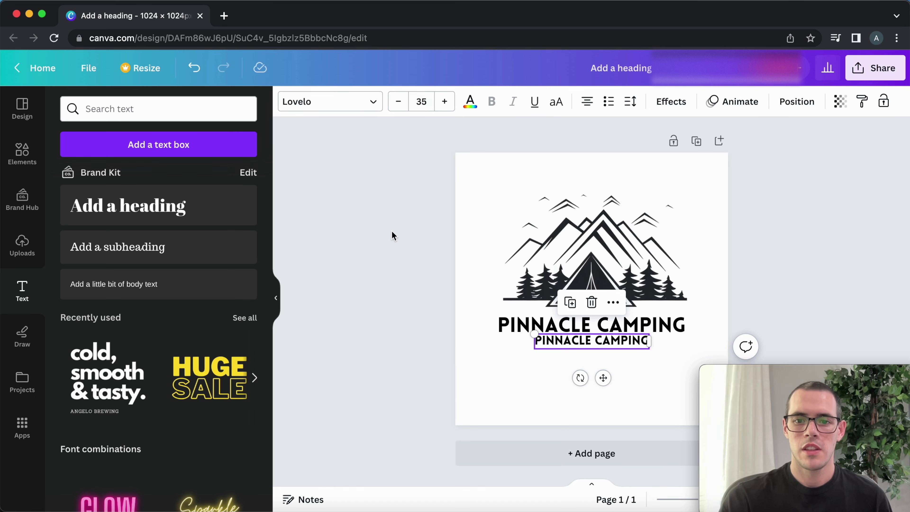
double_click(599, 345)
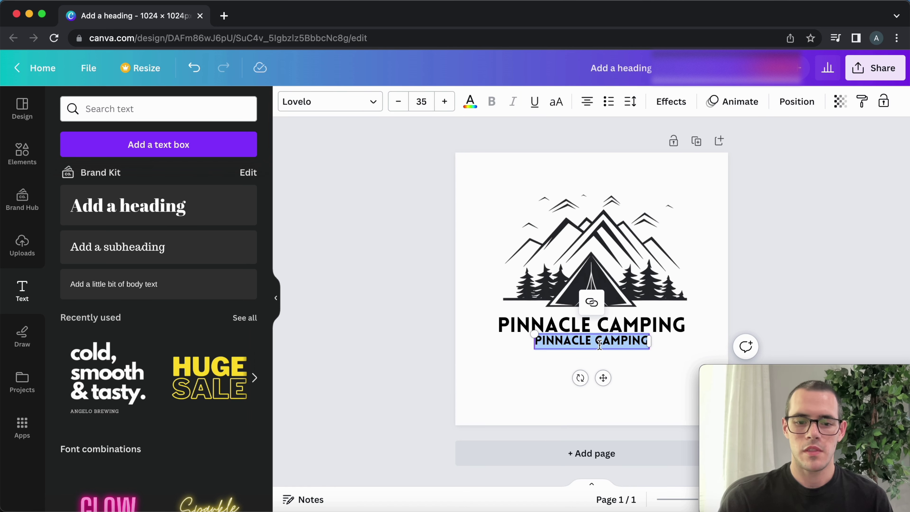
text(EST. 2023)
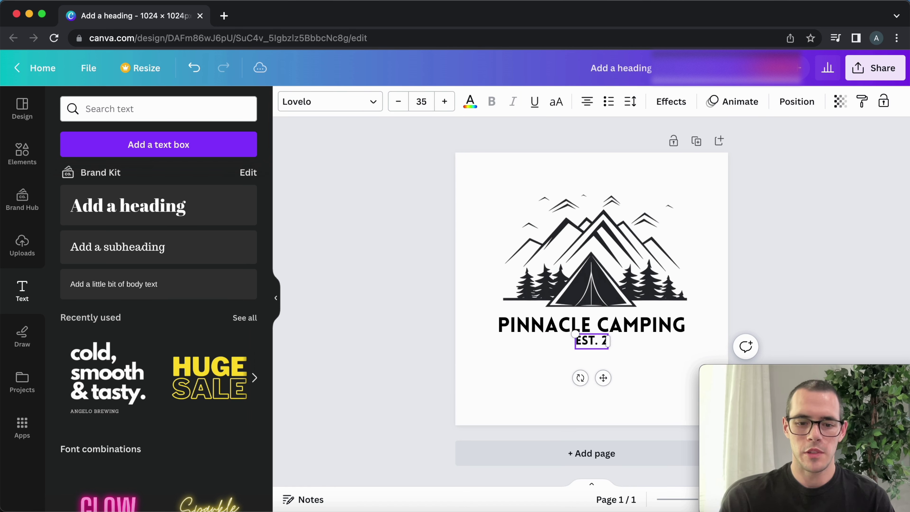
click(377, 335)
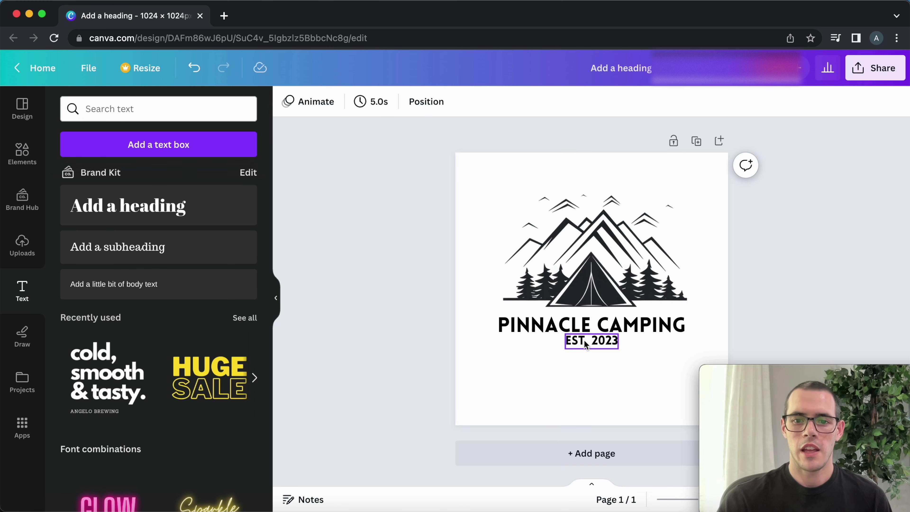
drag(586, 339, 584, 346)
Add a straight line and shorten it to sit left of EST. 2023
click(436, 325)
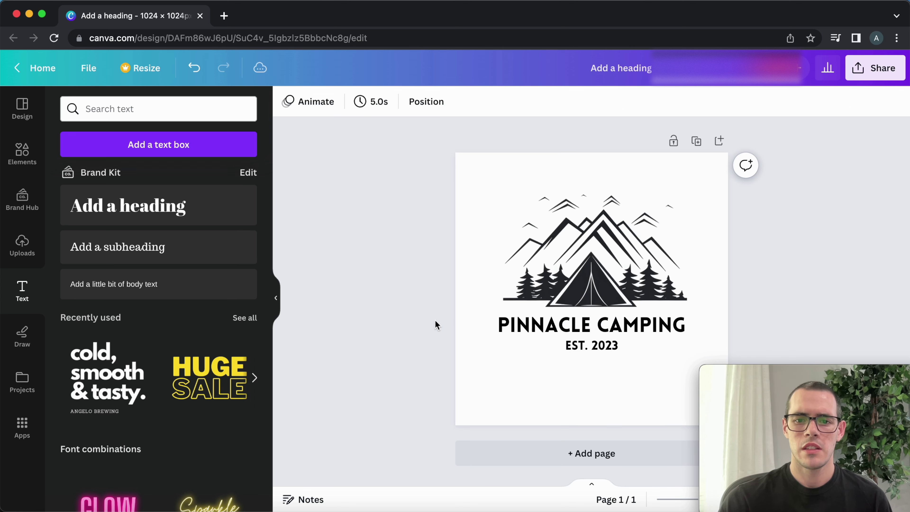
click(22, 153)
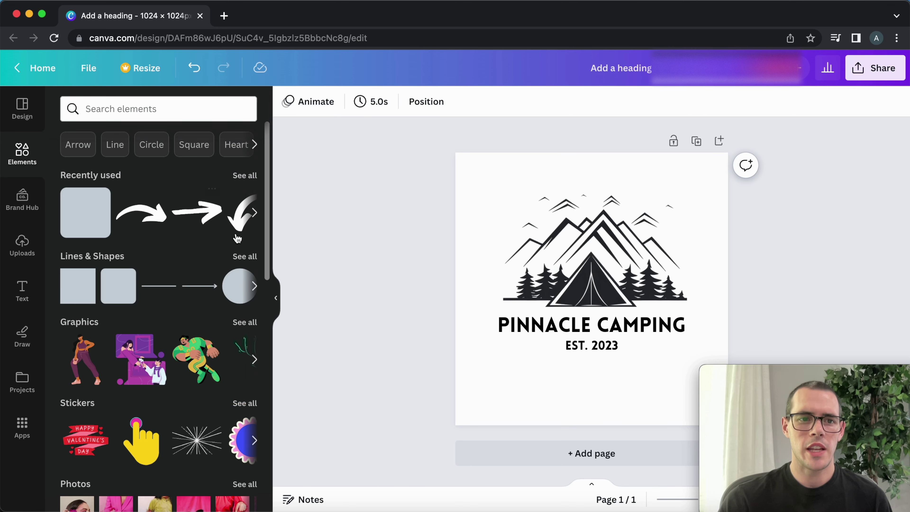
click(161, 285)
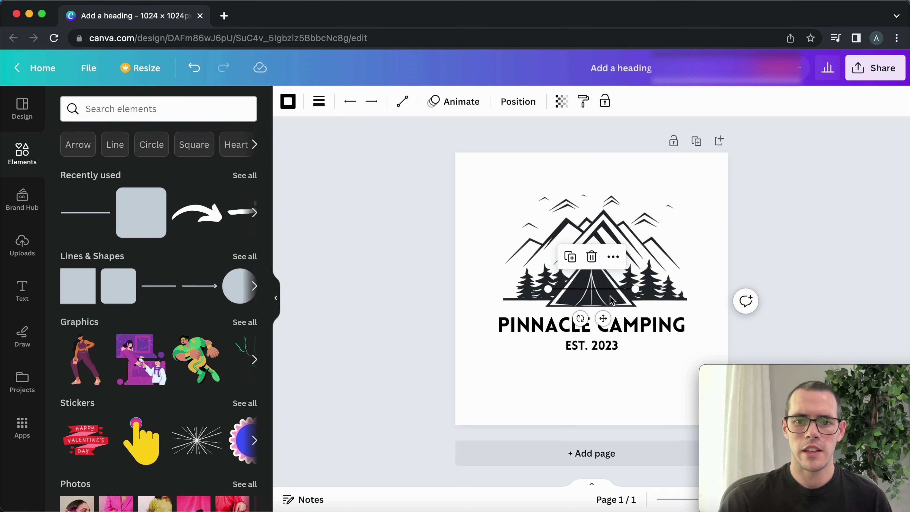
drag(603, 318, 548, 374)
drag(584, 346, 554, 346)
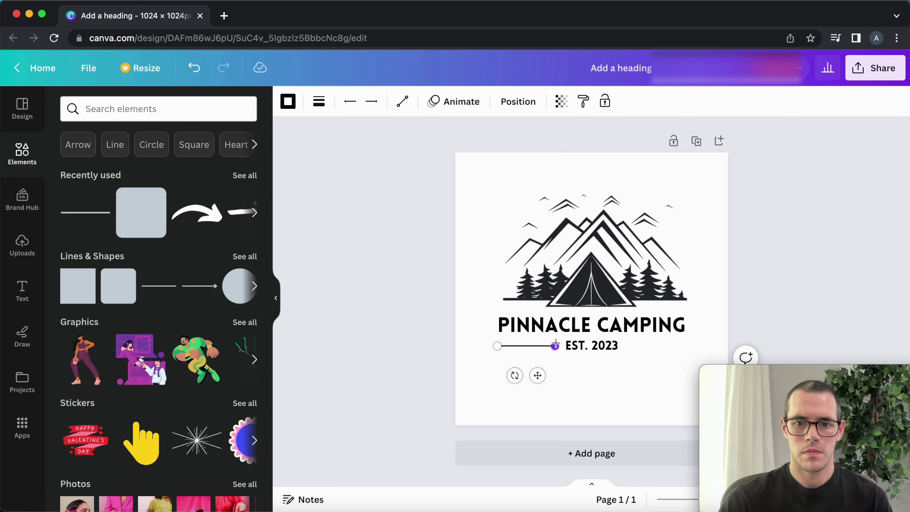
Duplicate the line to the right of EST. 2023, level with the left one
click(507, 317)
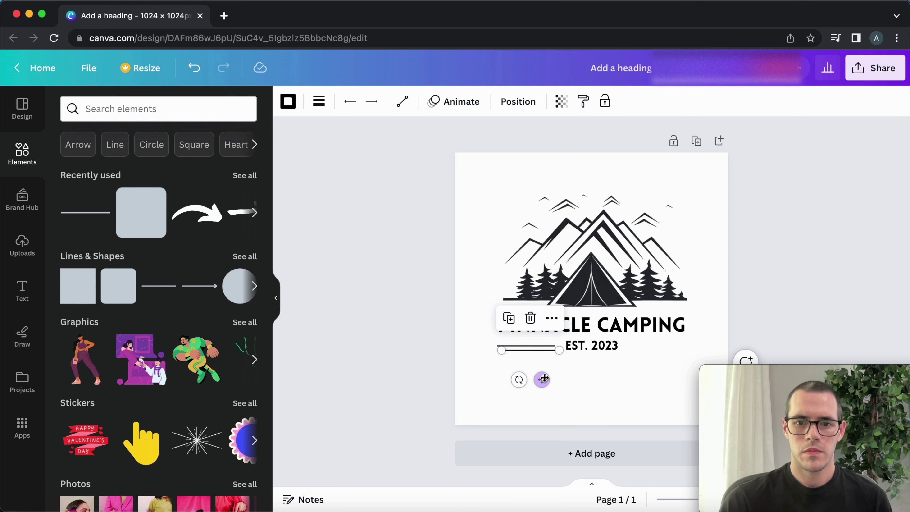
drag(542, 379, 666, 376)
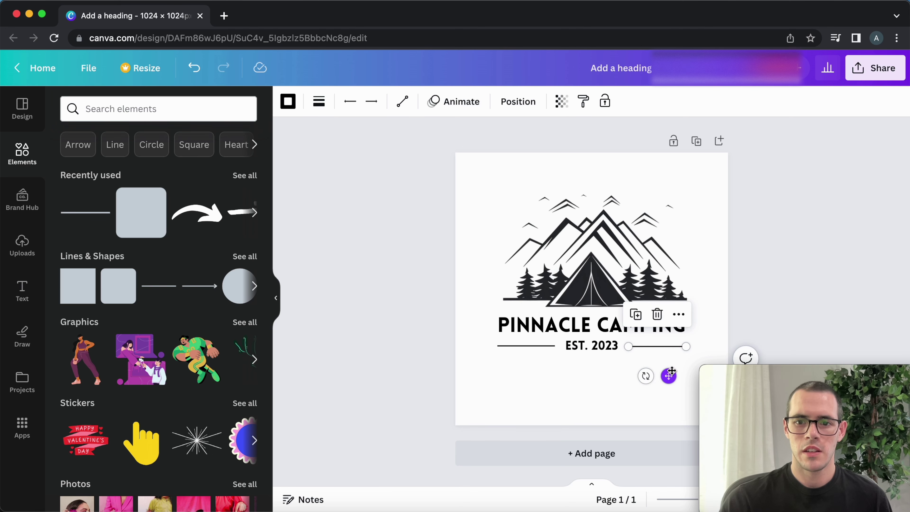
click(767, 234)
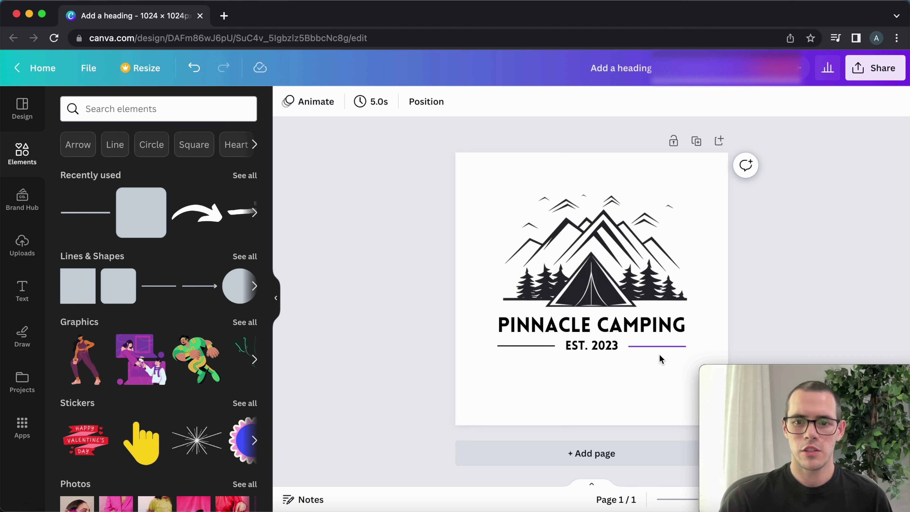
click(659, 346)
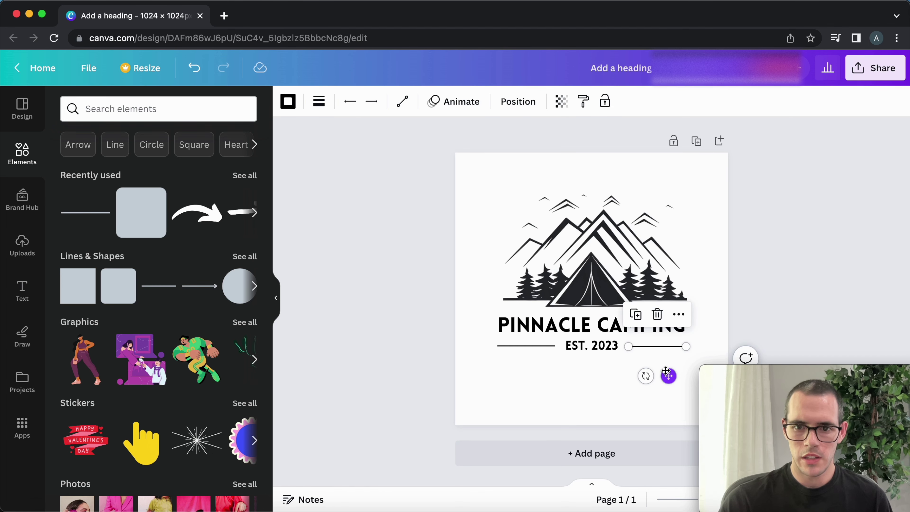
drag(666, 374, 666, 371)
click(773, 272)
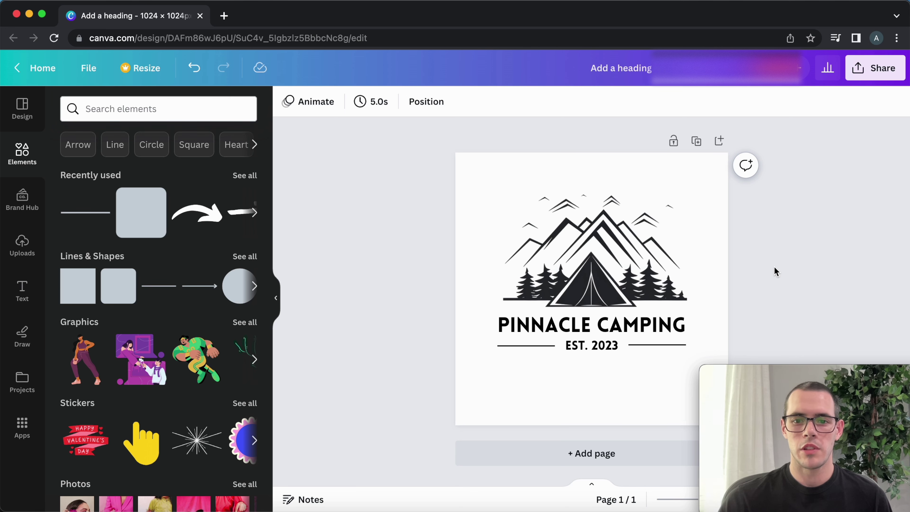
Download the finished logo as a PNG, saved as Add a heading (7).png
click(774, 266)
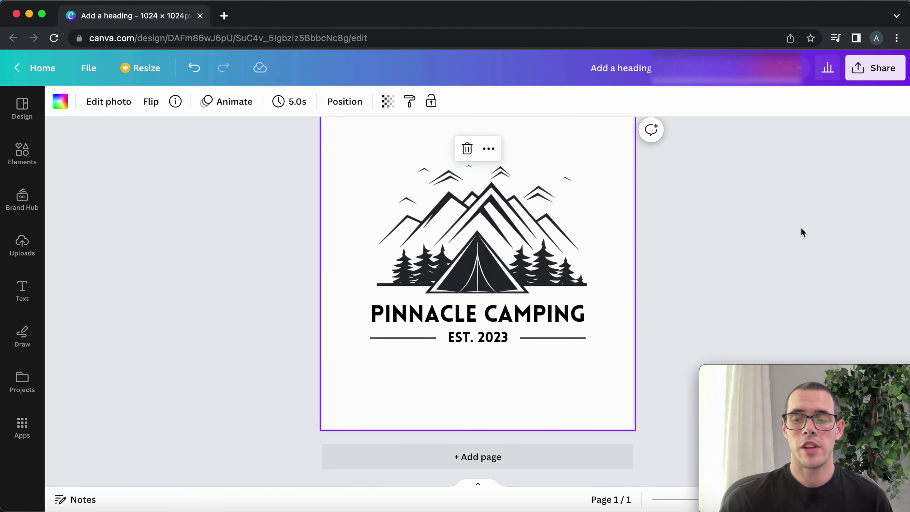
click(867, 69)
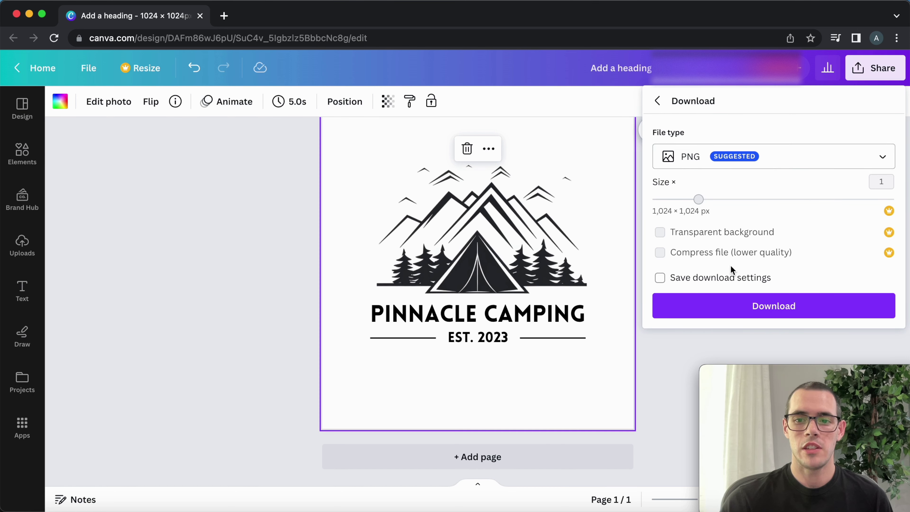
click(729, 316)
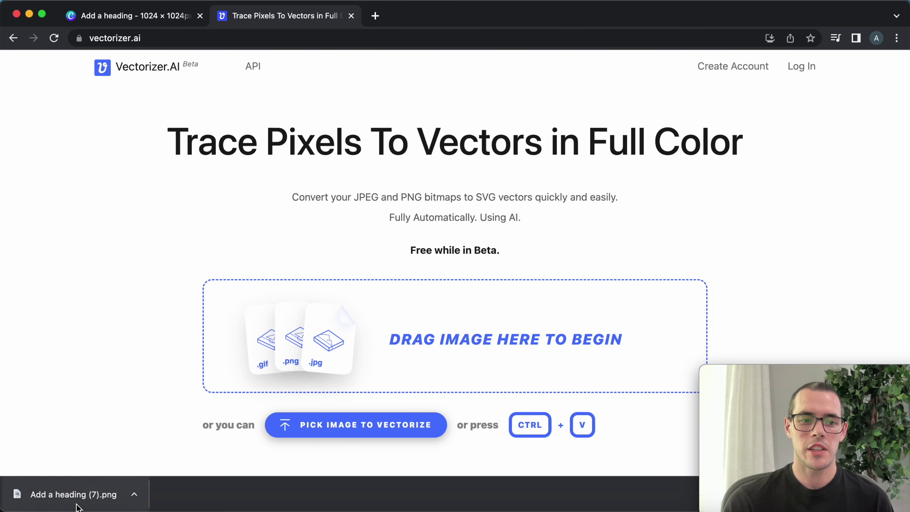
Drop Add a heading (7).png onto Vectorizer.AI to vectorize the logo
drag(54, 494, 263, 345)
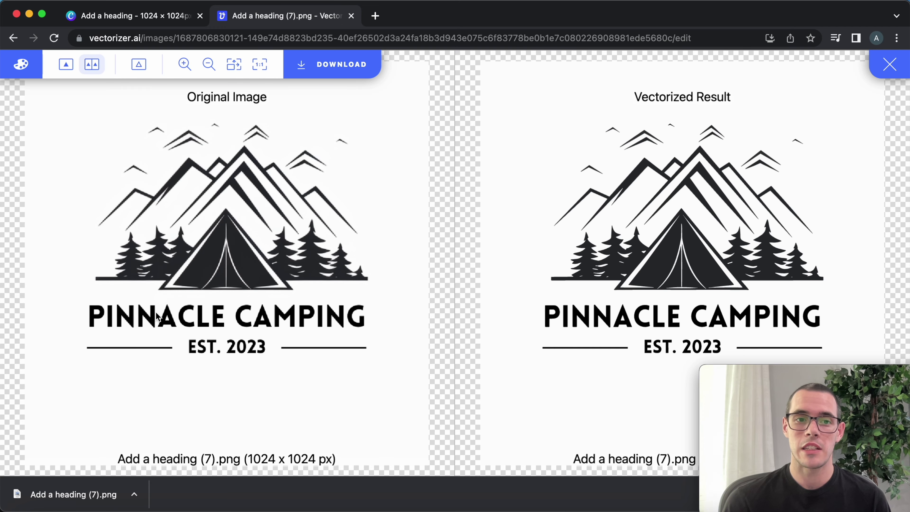
scroll(571, 242, up, 10)
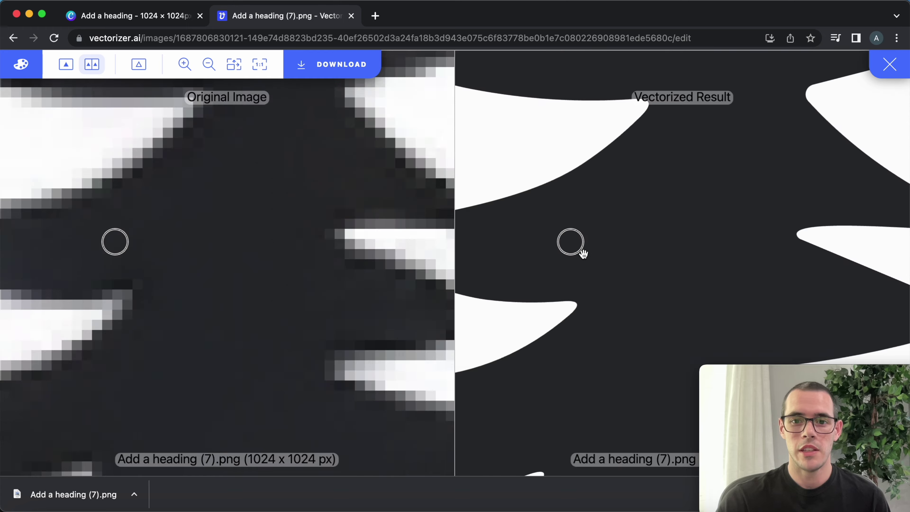
scroll(575, 246, down, 10)
scroll(576, 248, up, 6)
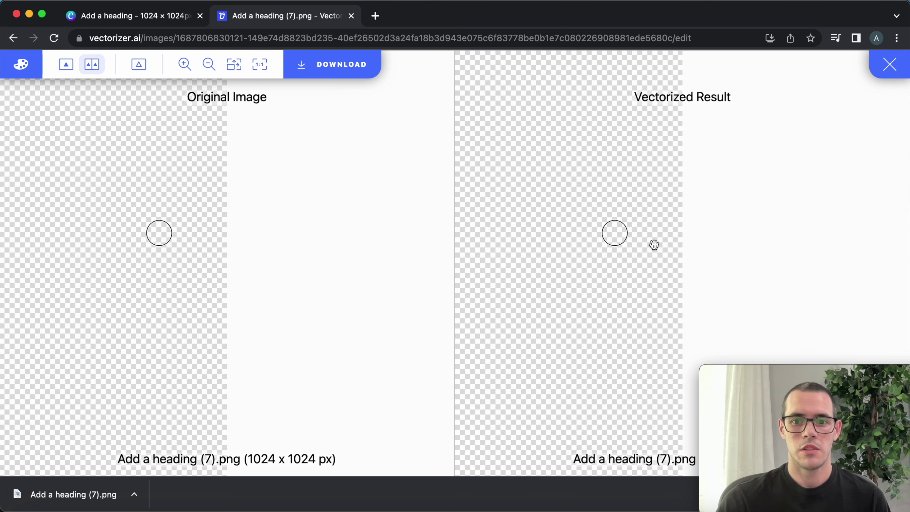
drag(654, 244, 455, 249)
scroll(455, 249, down, 10)
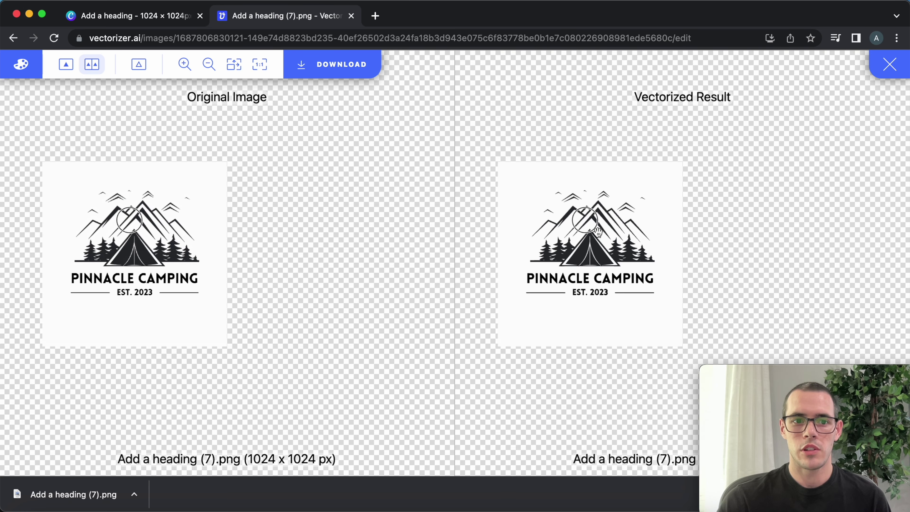
click(186, 67)
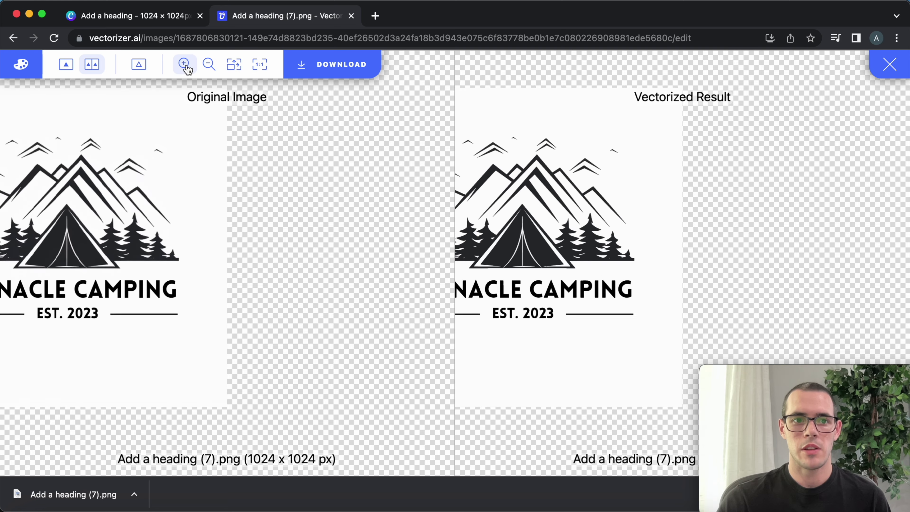
click(186, 66)
drag(483, 205, 905, 230)
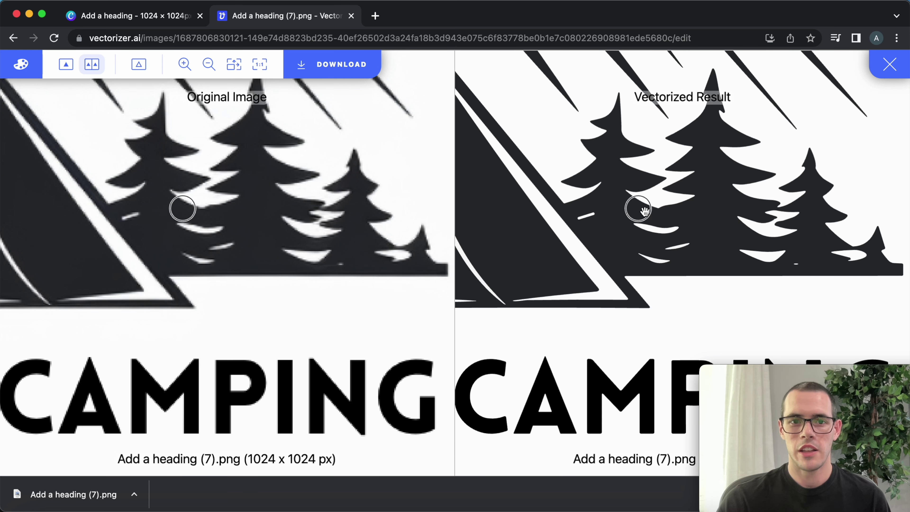
click(184, 64)
click(185, 64)
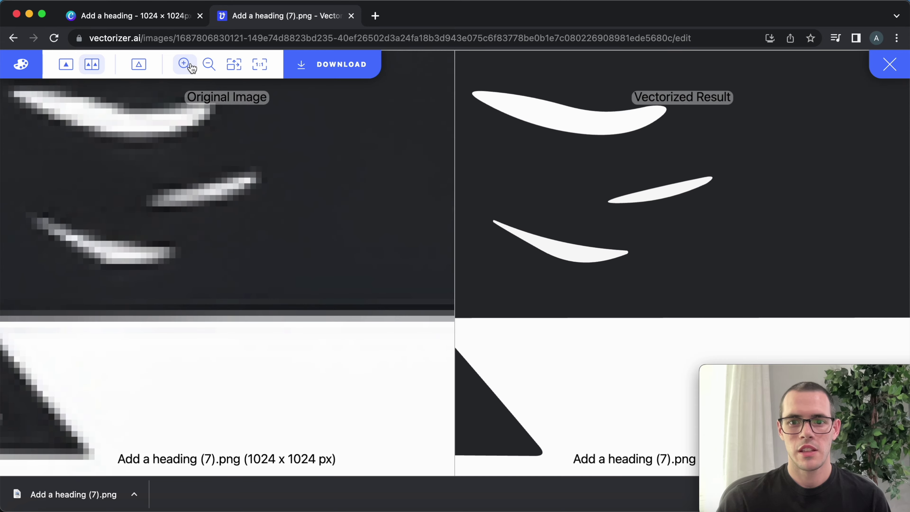
click(209, 65)
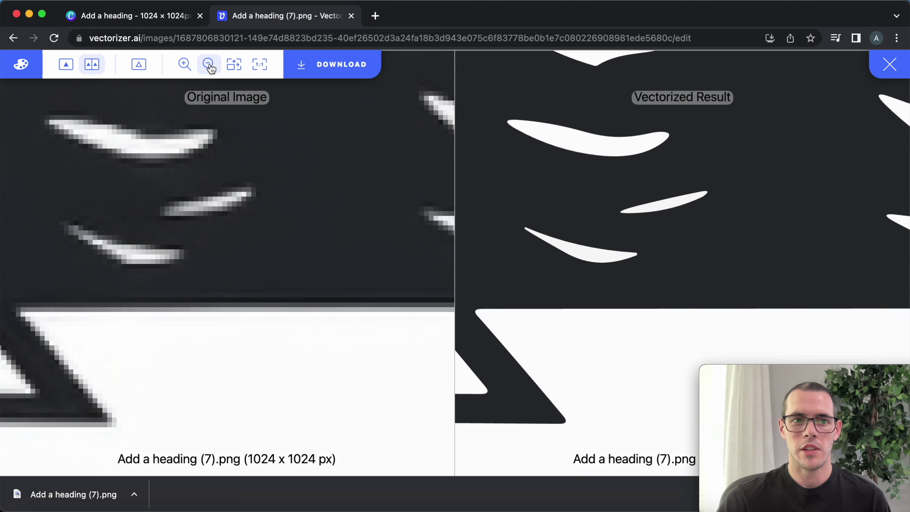
click(209, 66)
click(209, 66)
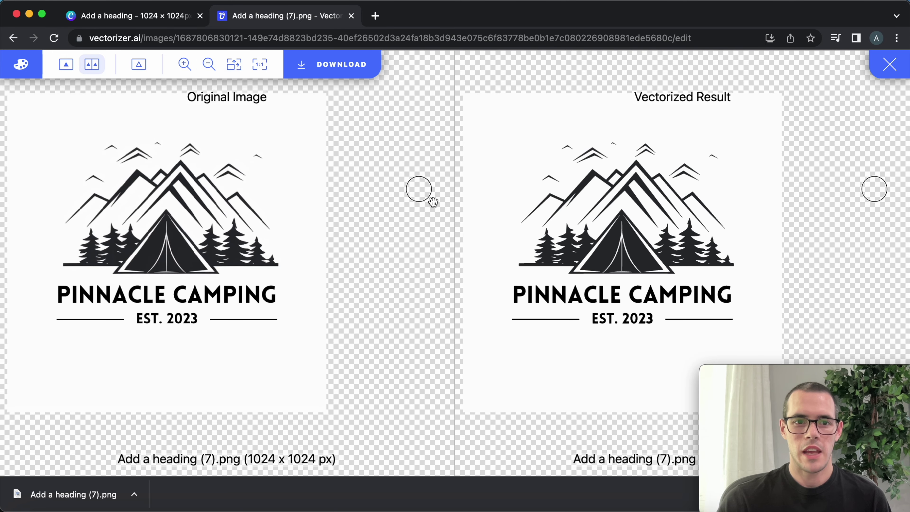
click(344, 74)
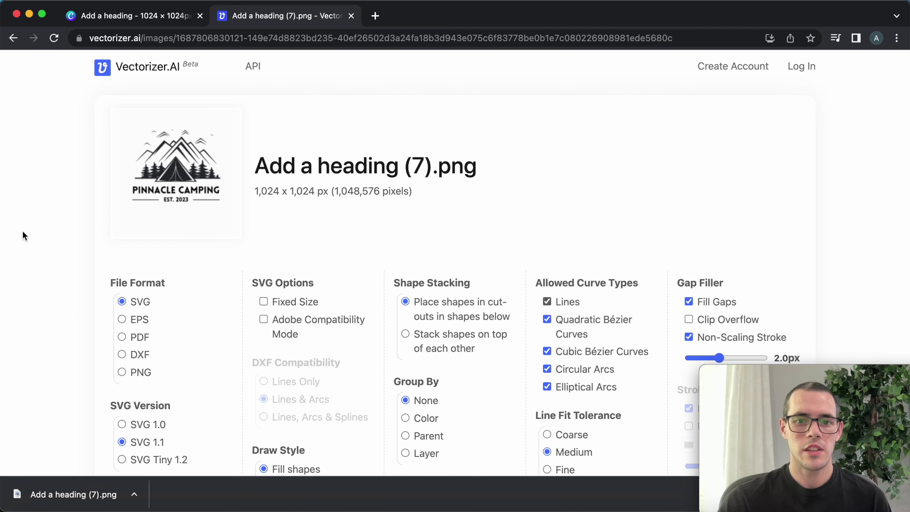
Download the vectorized Pinnacle Camping logo as an SVG 1.1 file with default settings
scroll(225, 285, down, 4)
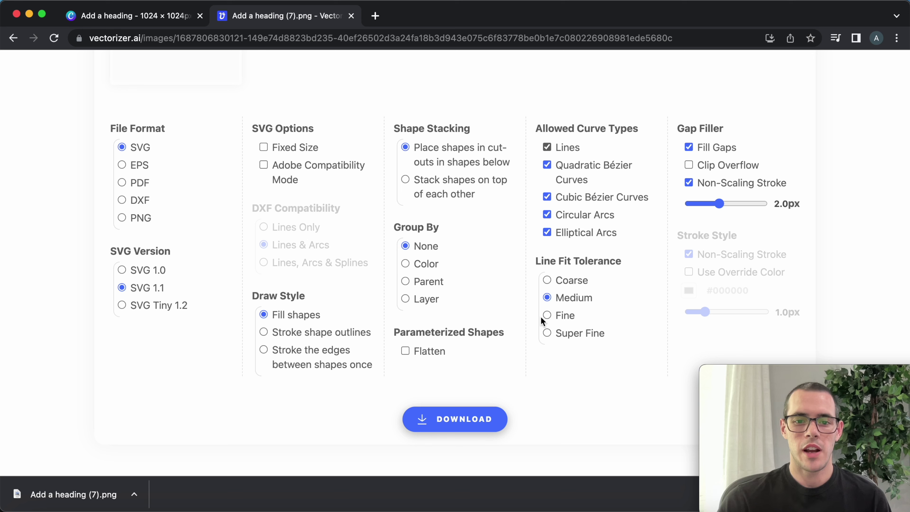
click(452, 419)
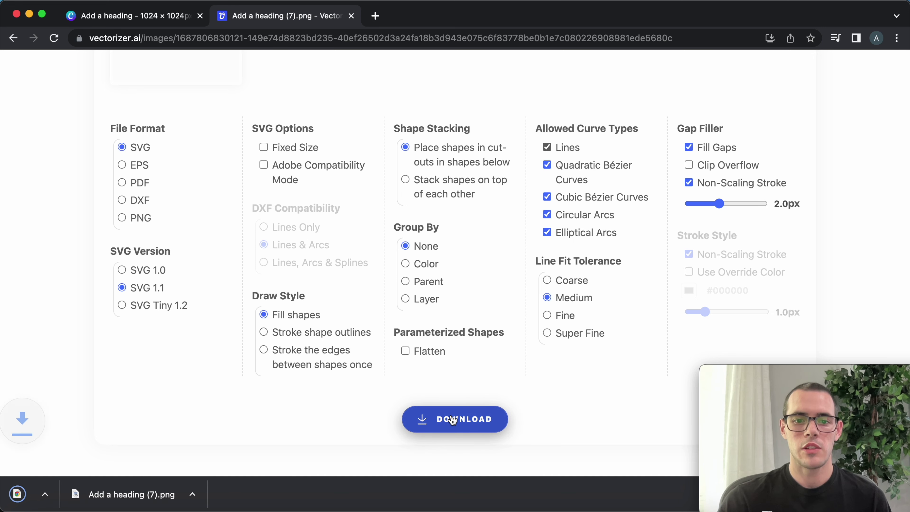